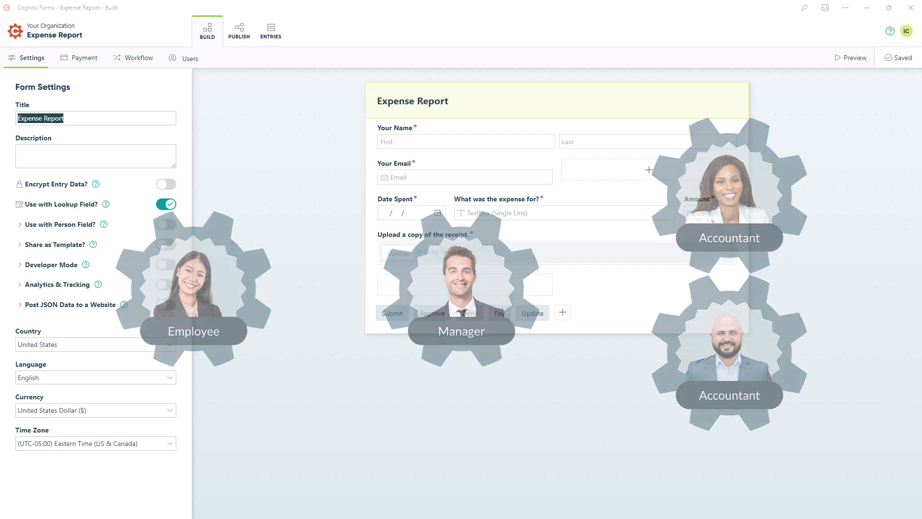
Set the Your Name field on the Expense Report form to never show and never be required
left_click(537, 145)
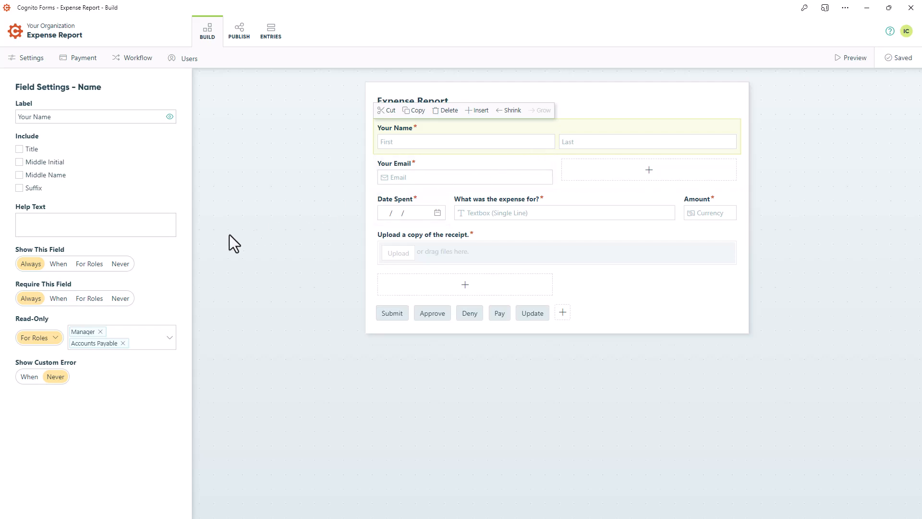
left_click(120, 263)
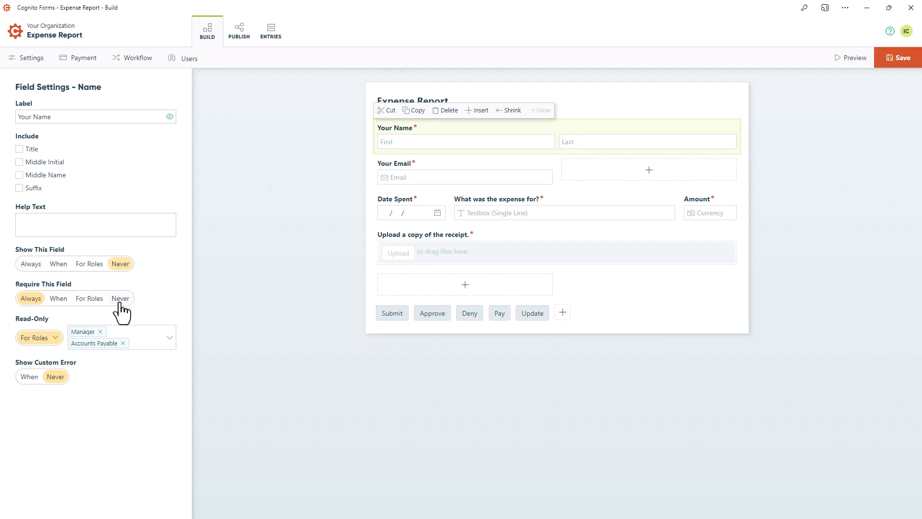
left_click(120, 298)
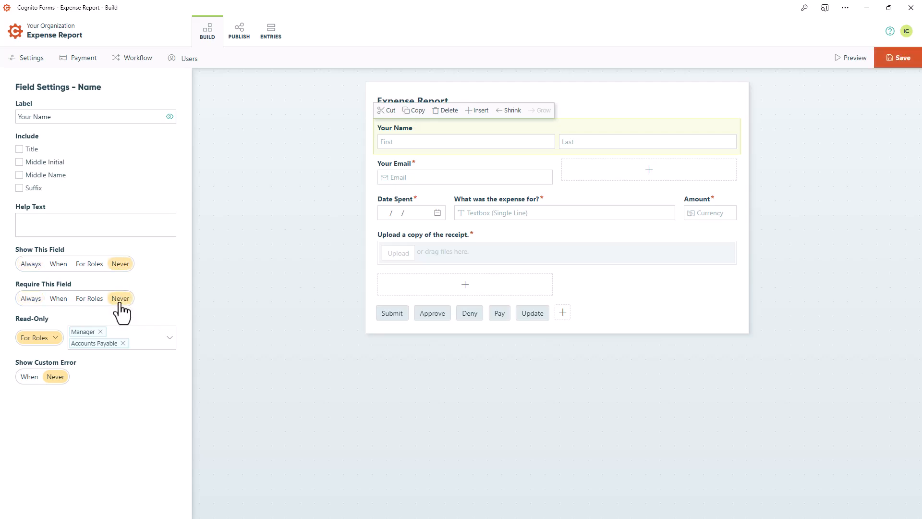
Insert a Person field labelled "Name" above the Your Name field, looking up people from the Employee List form
left_click(477, 111)
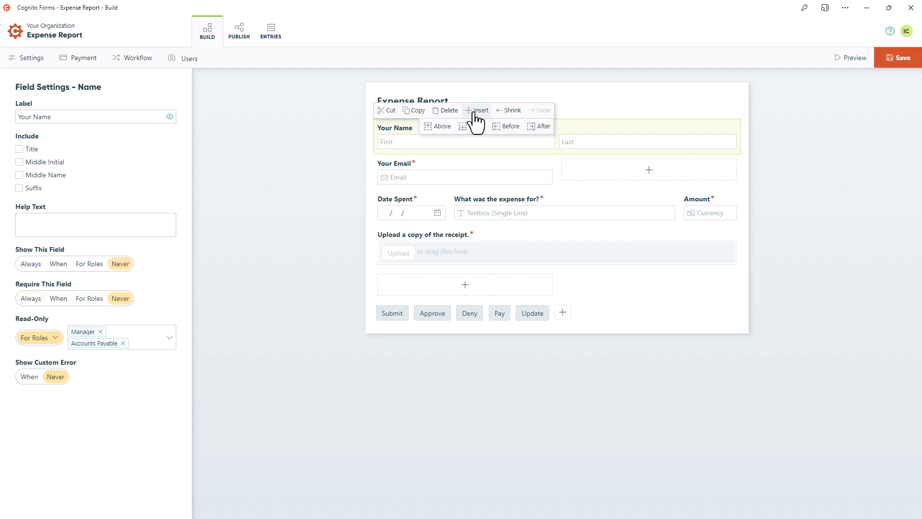
left_click(442, 126)
left_click(134, 173)
type("Name")
left_click(166, 259)
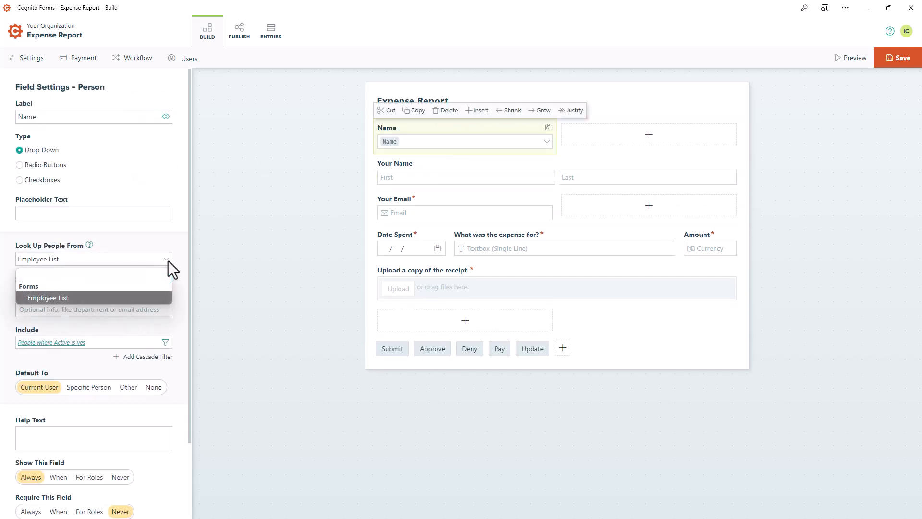
left_click(168, 261)
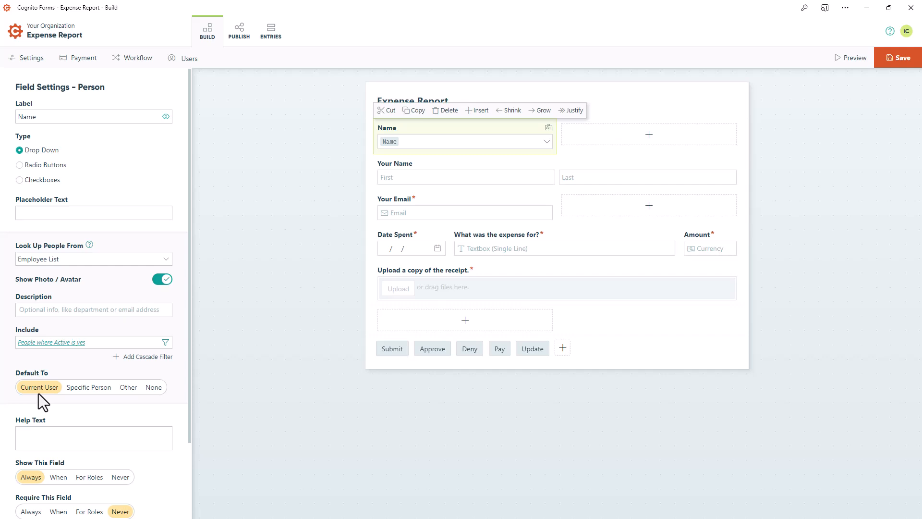
Make the new Name person field read-only for the Employee, Manager and Accounts Payable roles
scroll(38, 393, "down", 2)
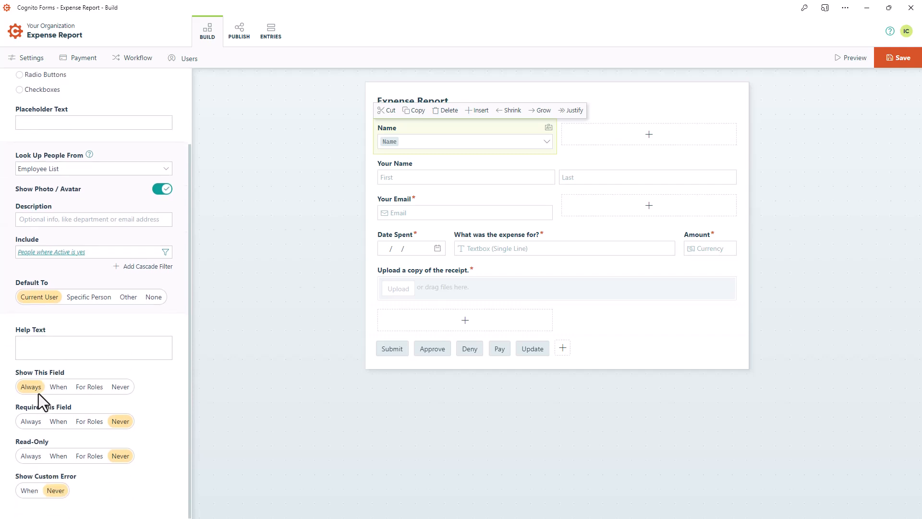
left_click(88, 456)
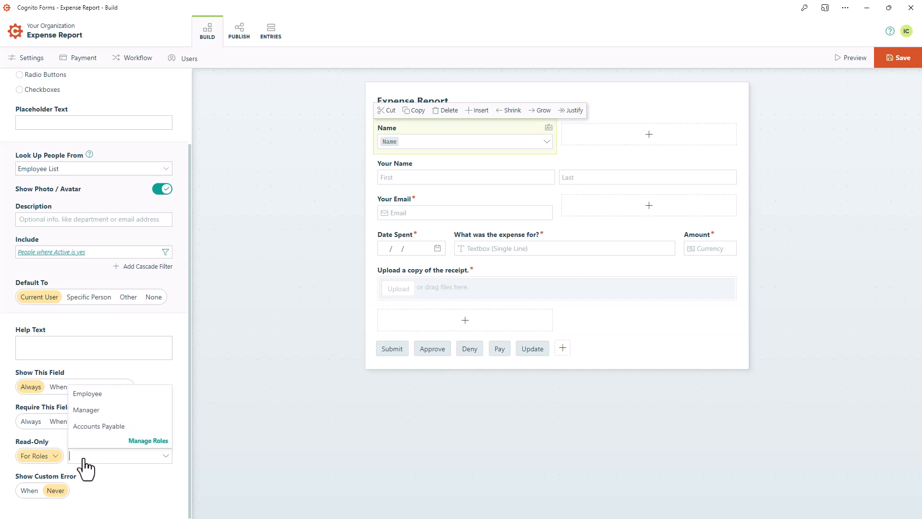
left_click(85, 394)
left_click(86, 409)
left_click(84, 426)
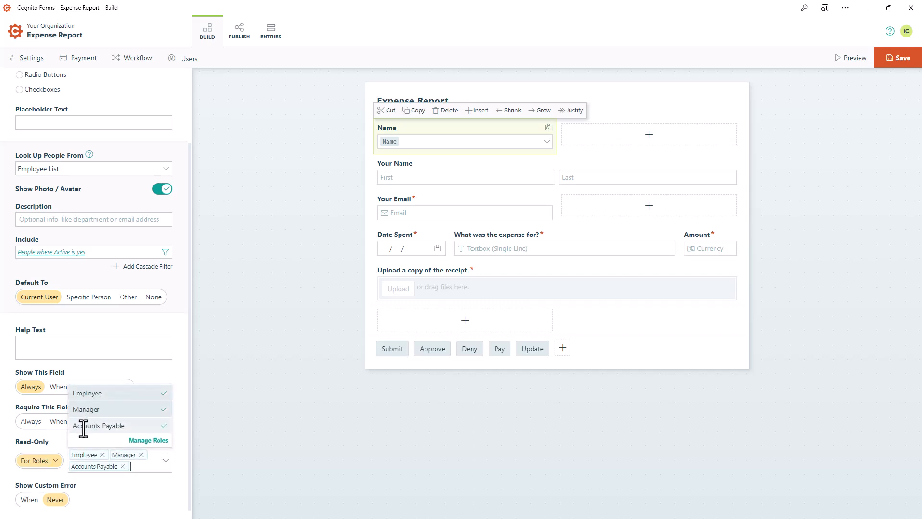
left_click(221, 428)
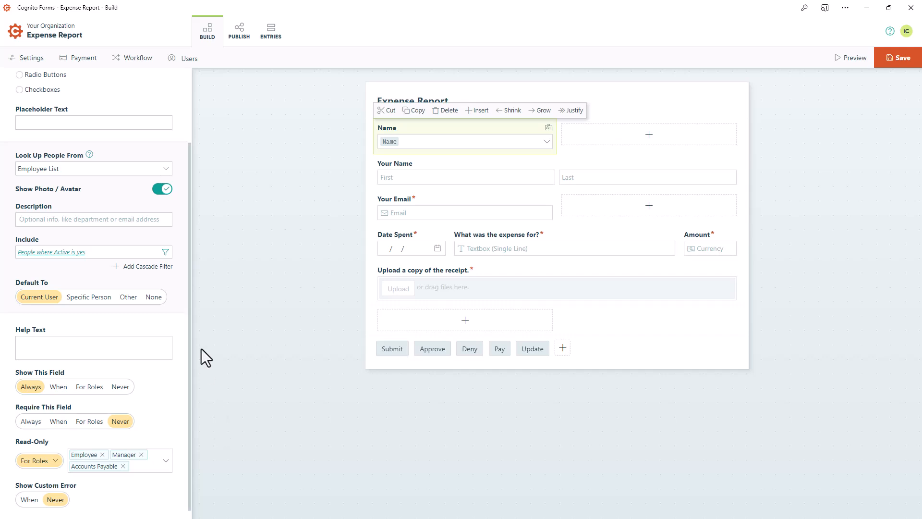
Edit the workflow's Employee role to share specific entries with the Name person field, and save the role
left_click(135, 74)
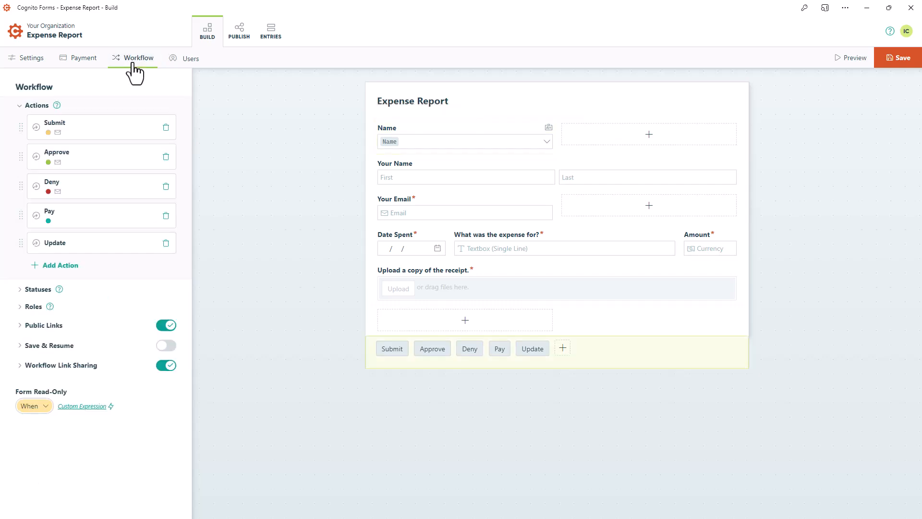
left_click(29, 308)
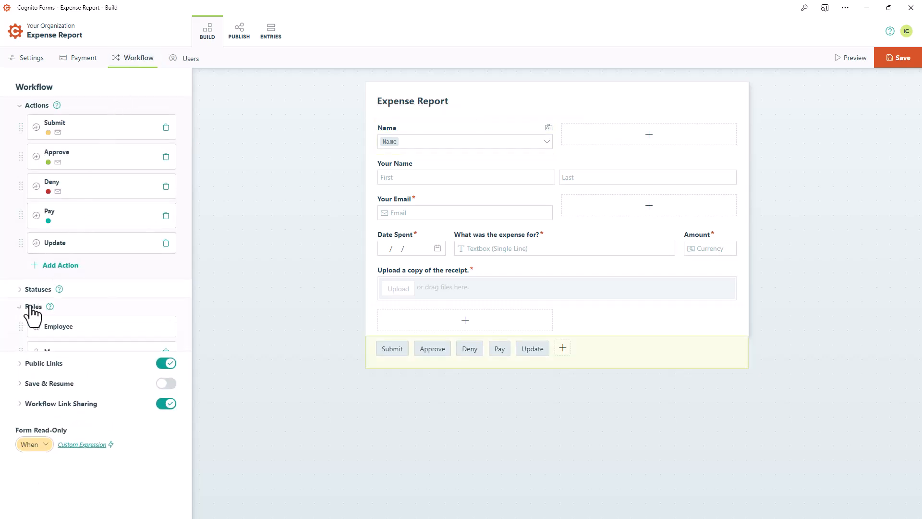
left_click(88, 332)
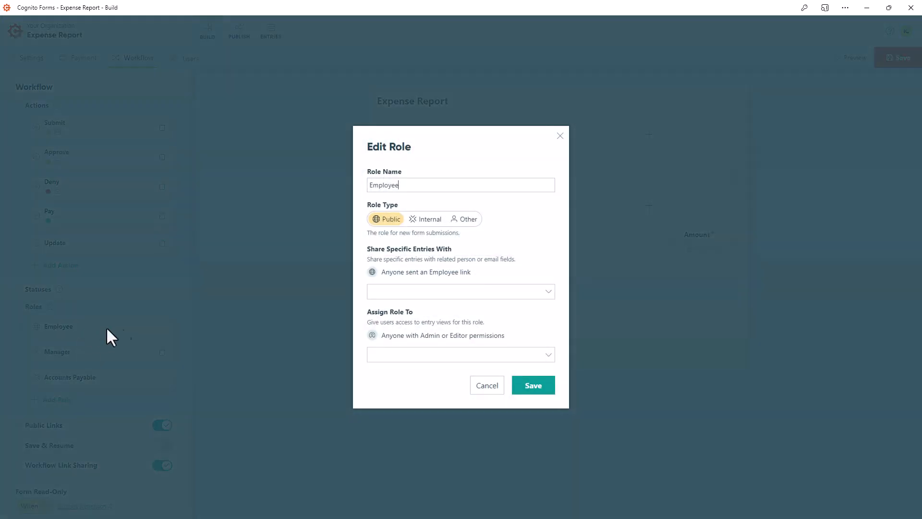
left_click(552, 294)
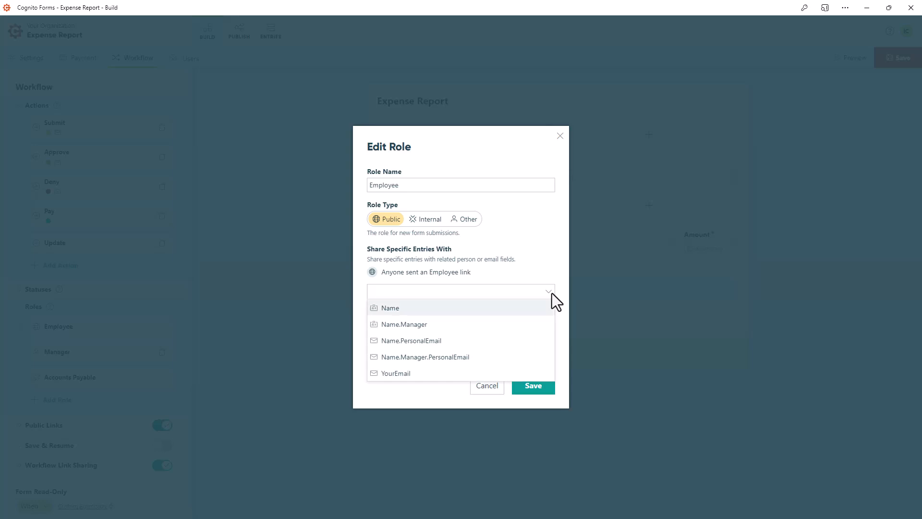
left_click(549, 308)
left_click(564, 322)
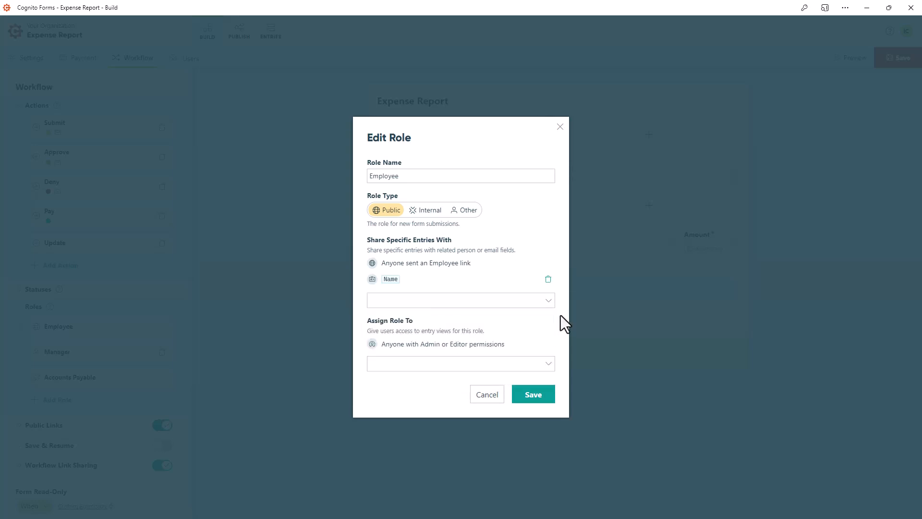
left_click(532, 402)
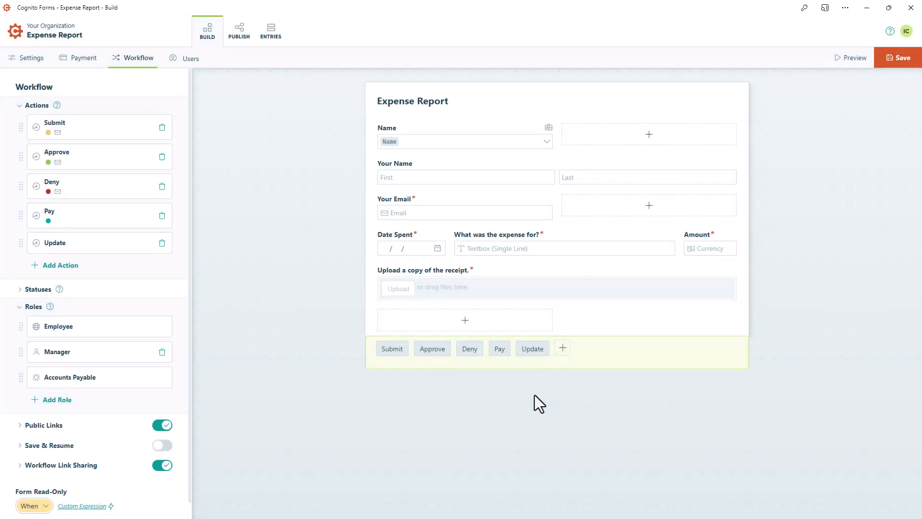
Edit the Manager role to share specific entries with Name.Manager, and save the role
left_click(125, 353)
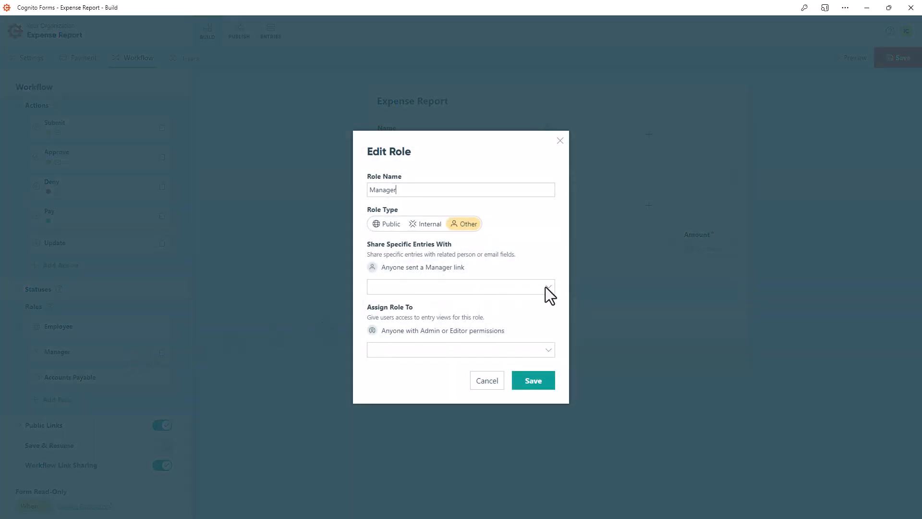
left_click(545, 287)
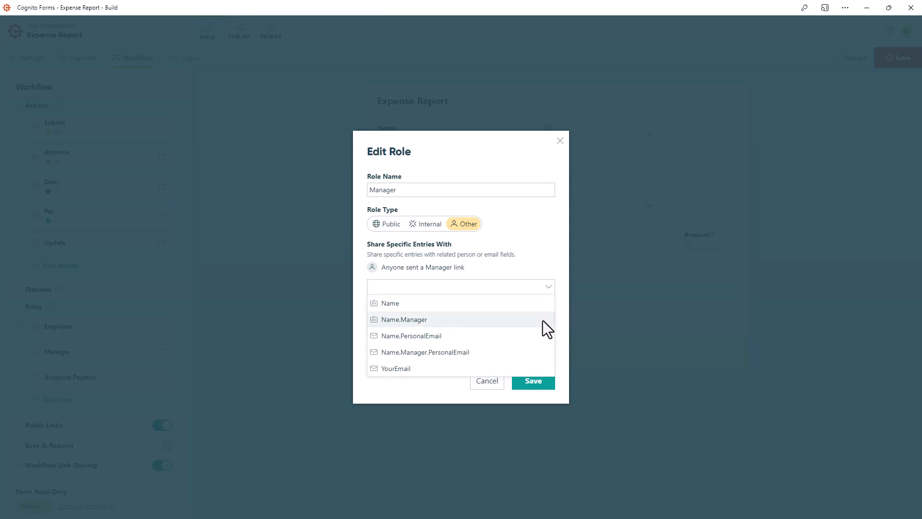
left_click(543, 320)
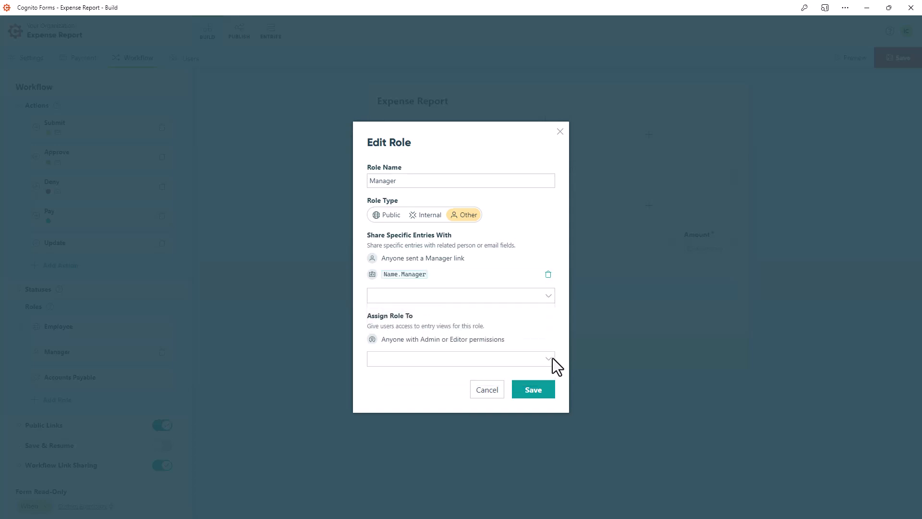
left_click(534, 394)
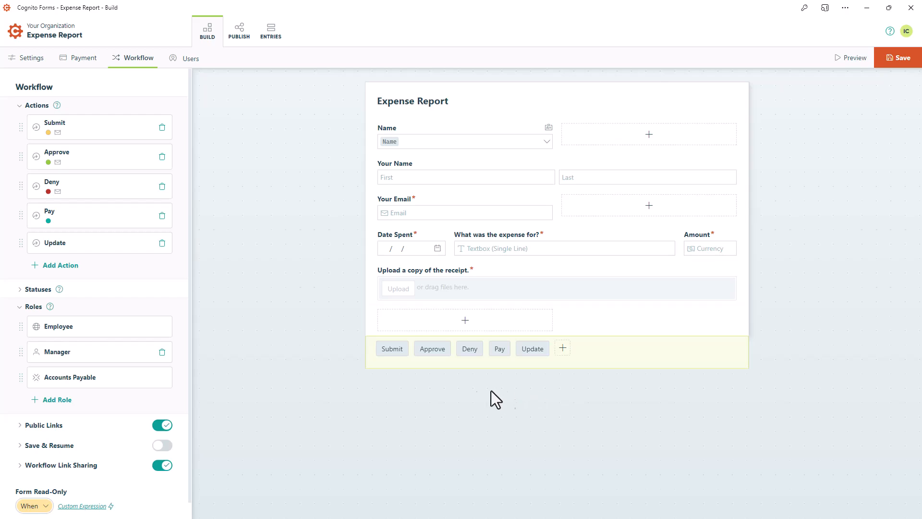
Open the Accounts Payable role and its choices for sharing specific entries
left_click(95, 377)
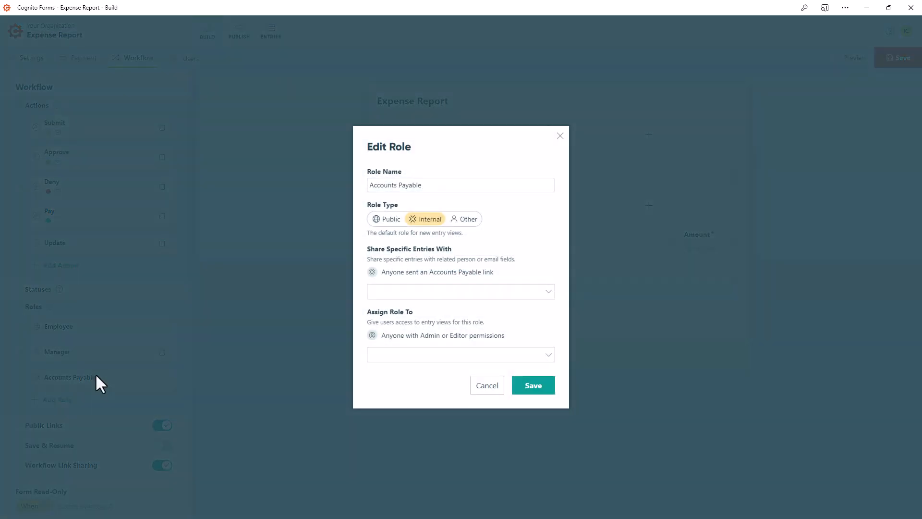
left_click(546, 294)
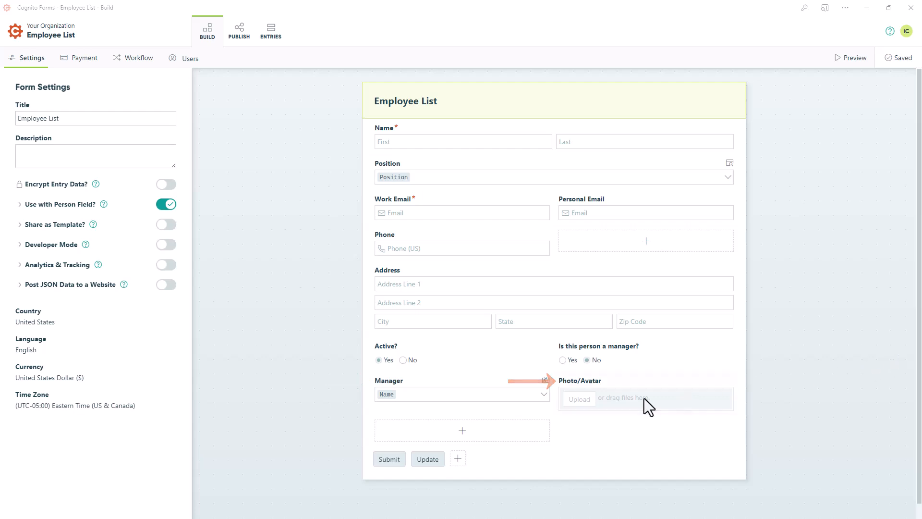
Add a Yes/No field below Manager on the Employee List form, labelled "Is this employee eligible to submit expenses for reimbersement?"
left_click(467, 433)
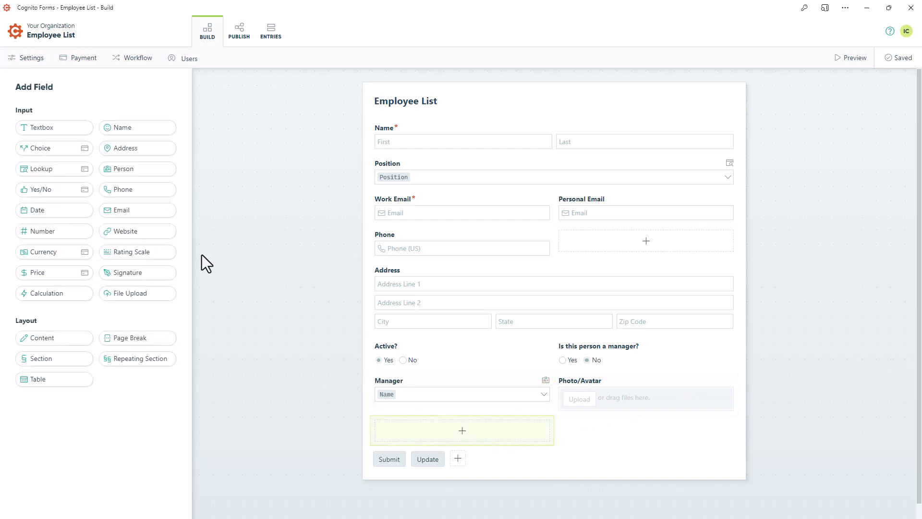
left_click(74, 188)
type("Is this employee eligible to submit expenses for reimbersement?")
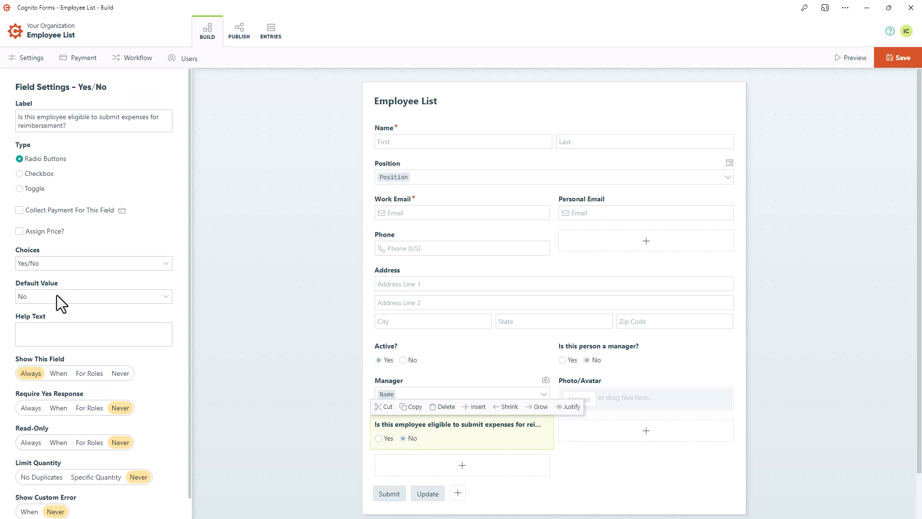
Set the expense eligibility field's default value to Yes and save the Employee List form
left_click(56, 297)
left_click(53, 312)
left_click(894, 58)
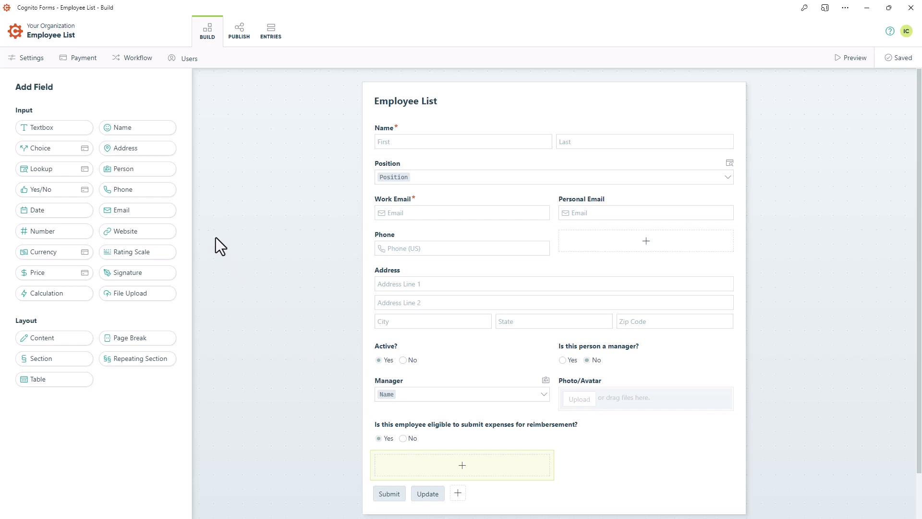
Add a Person field labelled "Accounts Payable" below the eligibility question, using checkboxes in a One Column layout
left_click(154, 171)
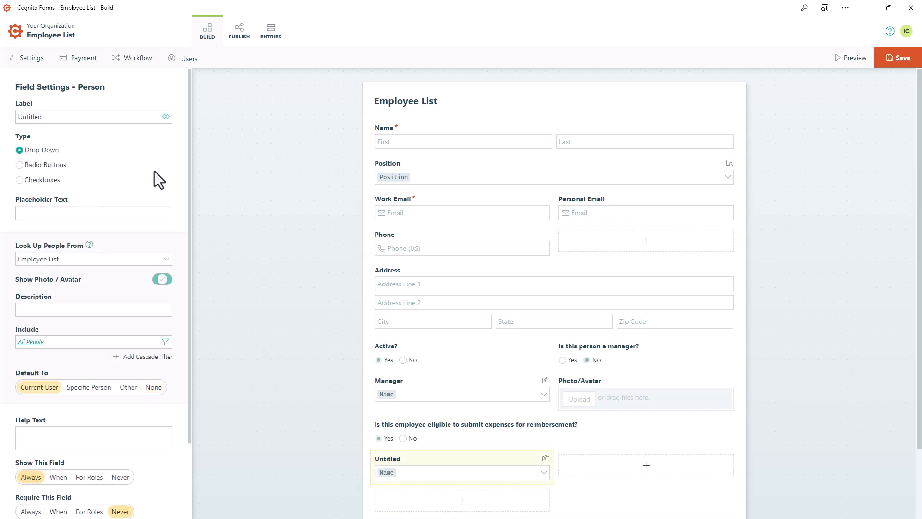
type("Accounts Payable")
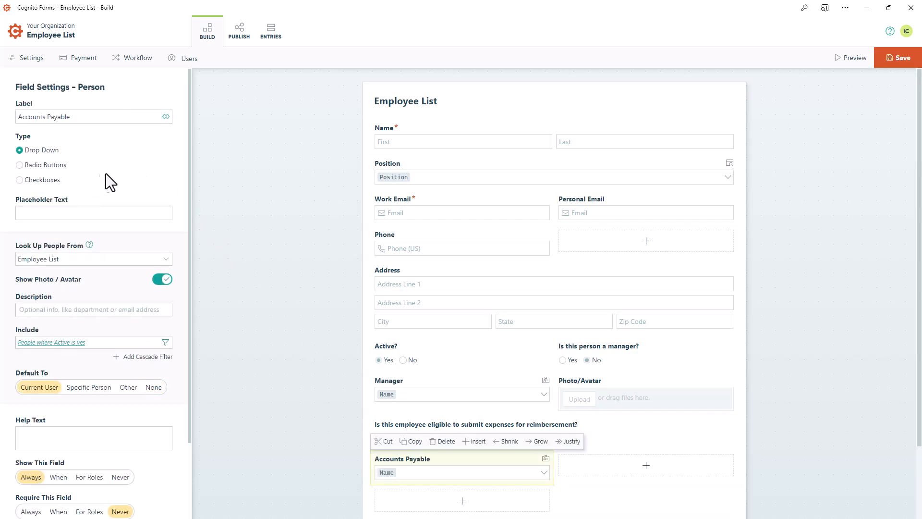
left_click(19, 181)
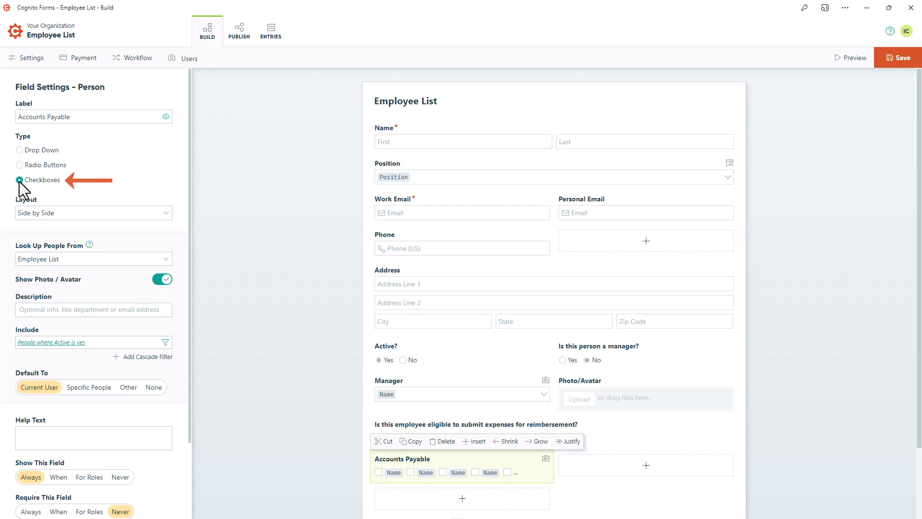
left_click(24, 215)
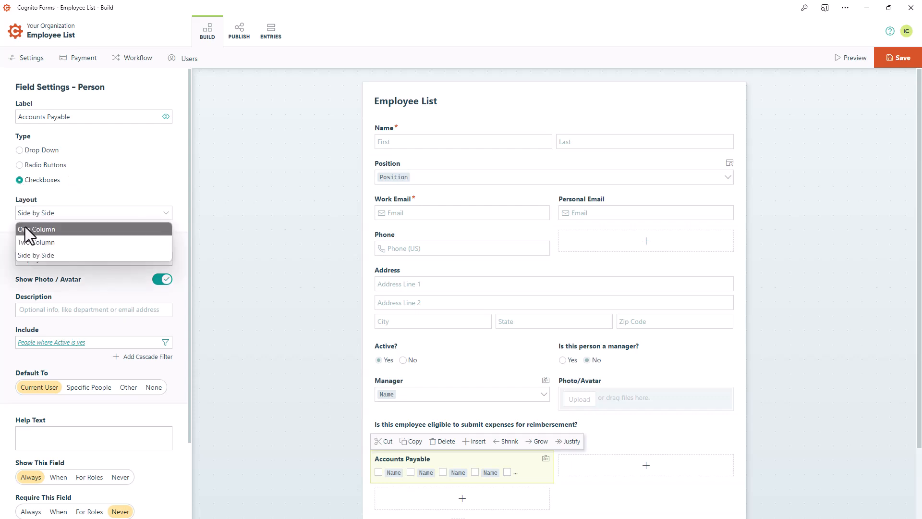
left_click(27, 228)
Keep Employee List as the people source and include only people where Active is yes and Position is Accounts Payable Specialist
left_click(168, 258)
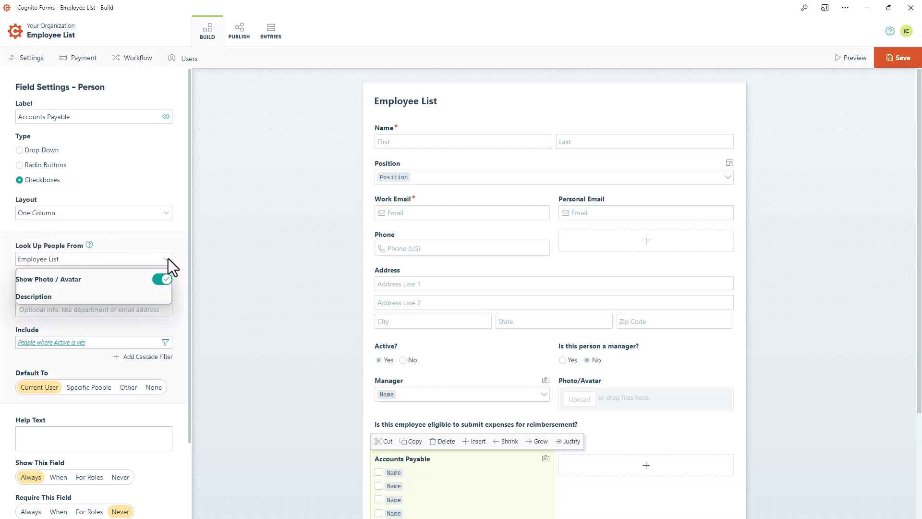
left_click(168, 258)
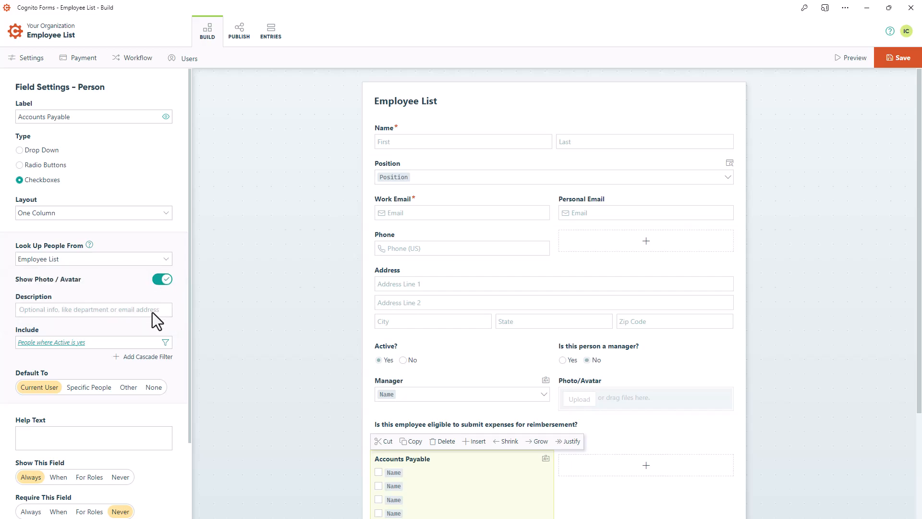
left_click(145, 343)
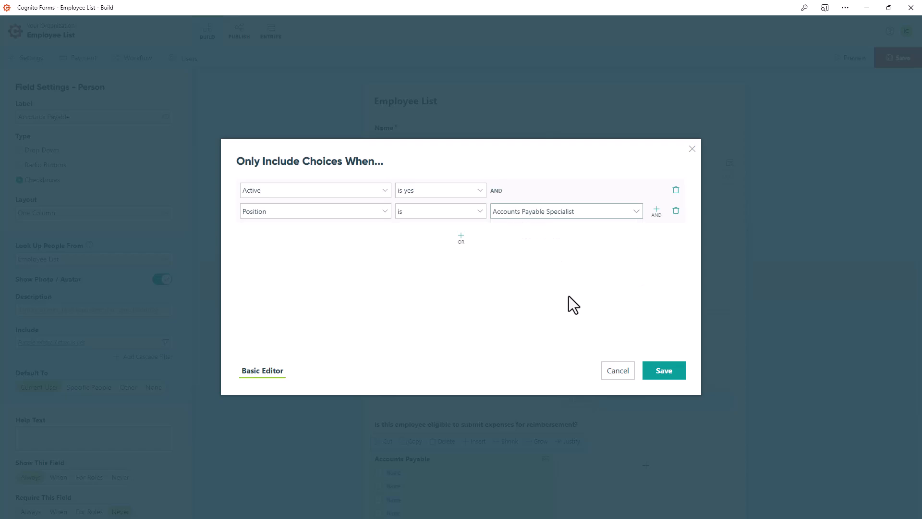
left_click(668, 376)
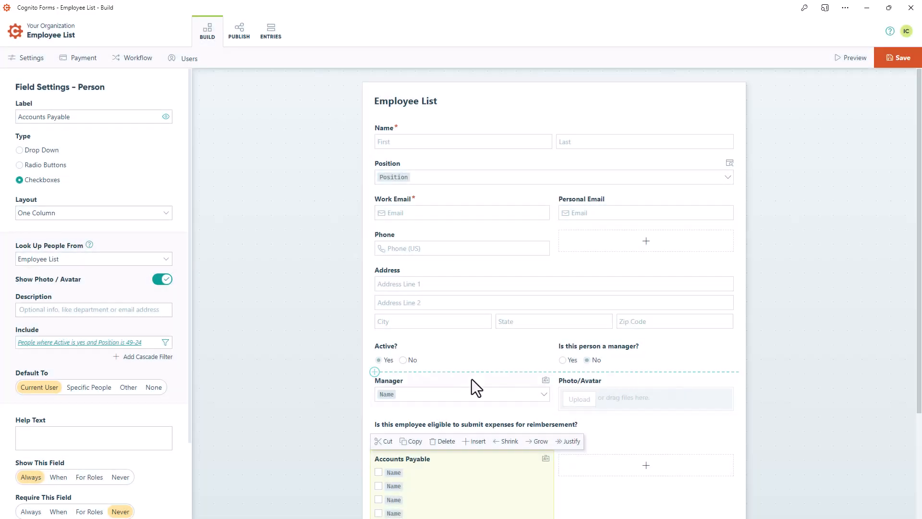
Default the field to Other people where Active is yes, Position is Accounts Payable Specialist, and the expense eligibility field is yes
left_click(128, 387)
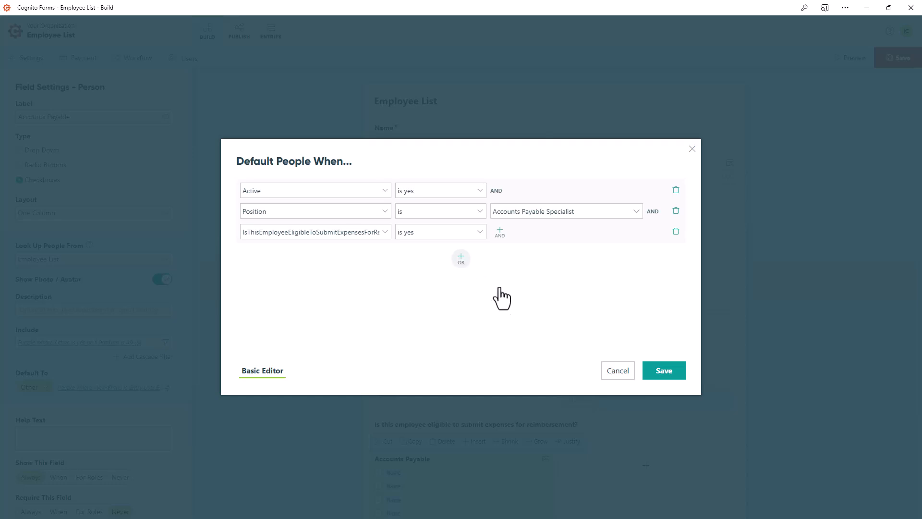
left_click(666, 378)
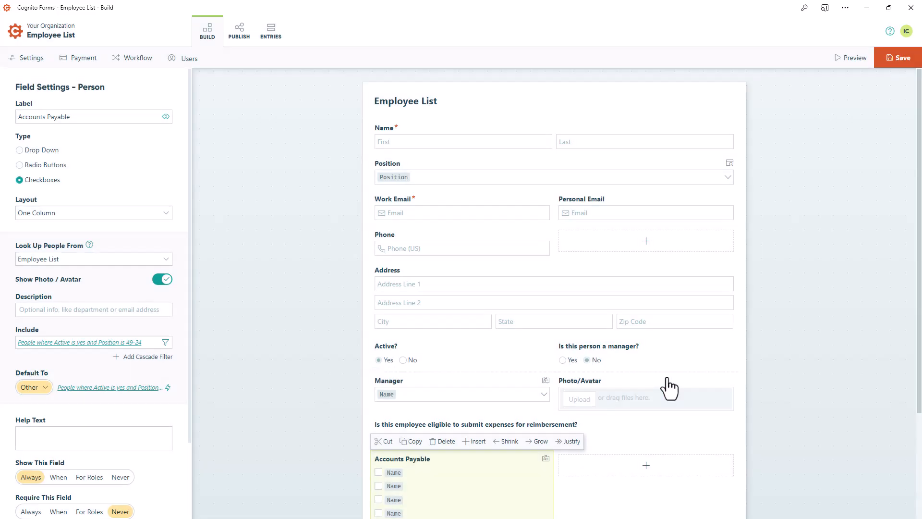
Show the Accounts Payable field only when the expense eligibility question is yes, and save the Employee List form
scroll(140, 424, "down", 2)
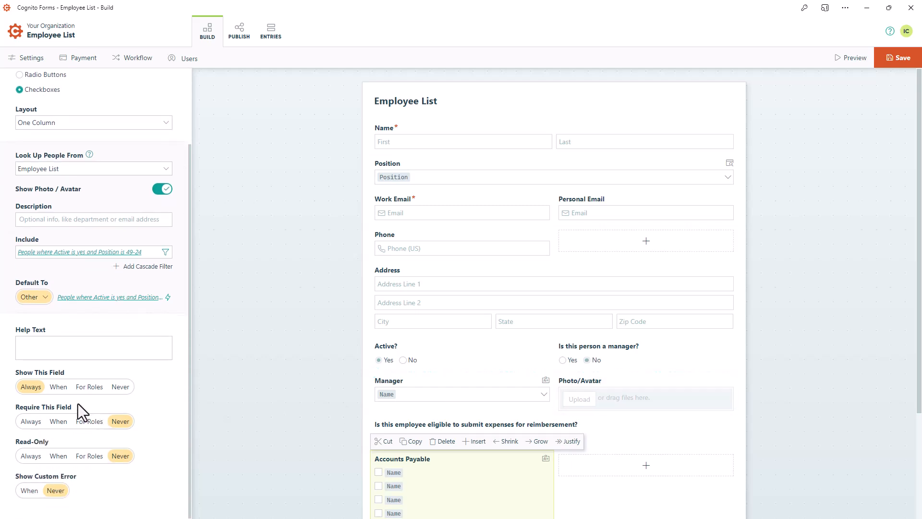
left_click(58, 387)
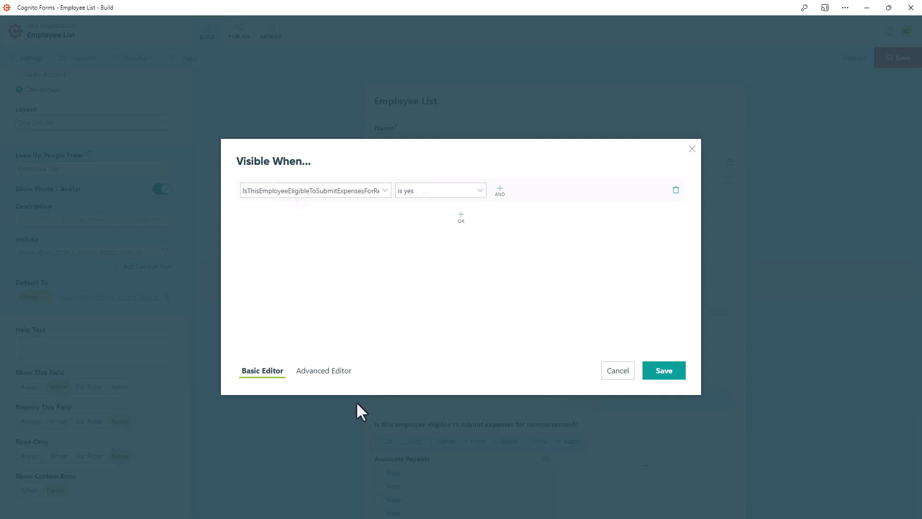
left_click(666, 377)
scroll(667, 369, "down", 2)
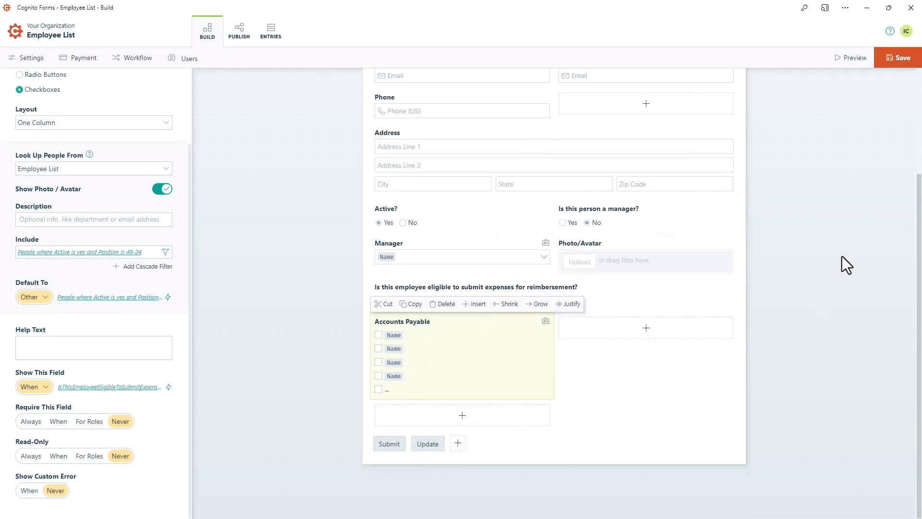
left_click(898, 64)
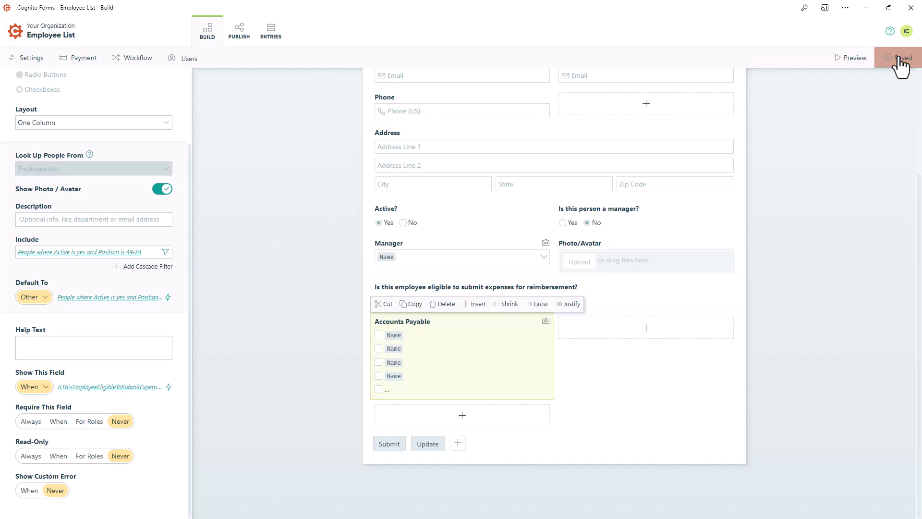
Preview the Employee List form and test the Accounts Payable field by switching expense eligibility to No and back to Yes
left_click(854, 59)
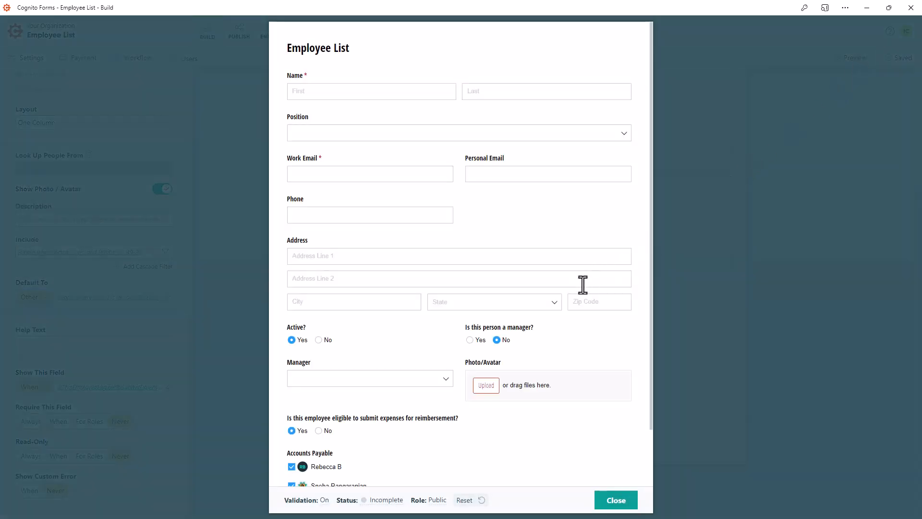
scroll(558, 302, "down", 2)
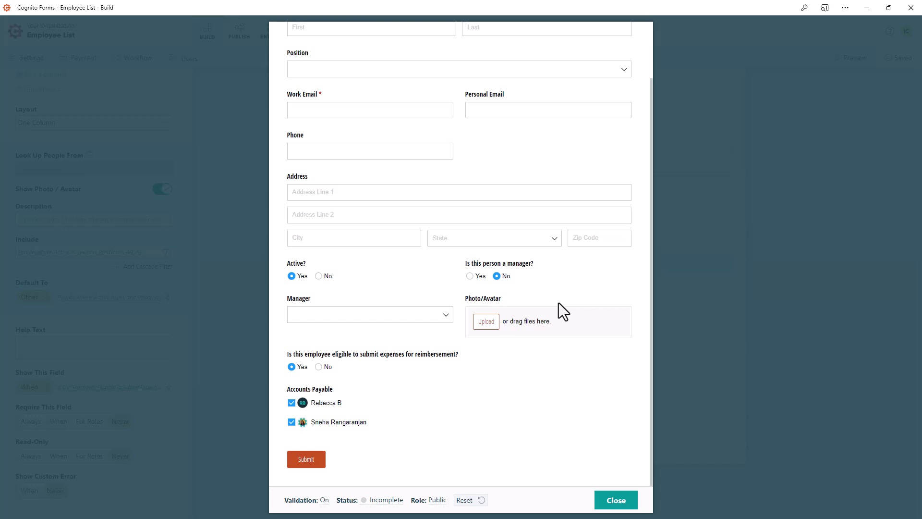
left_click(318, 366)
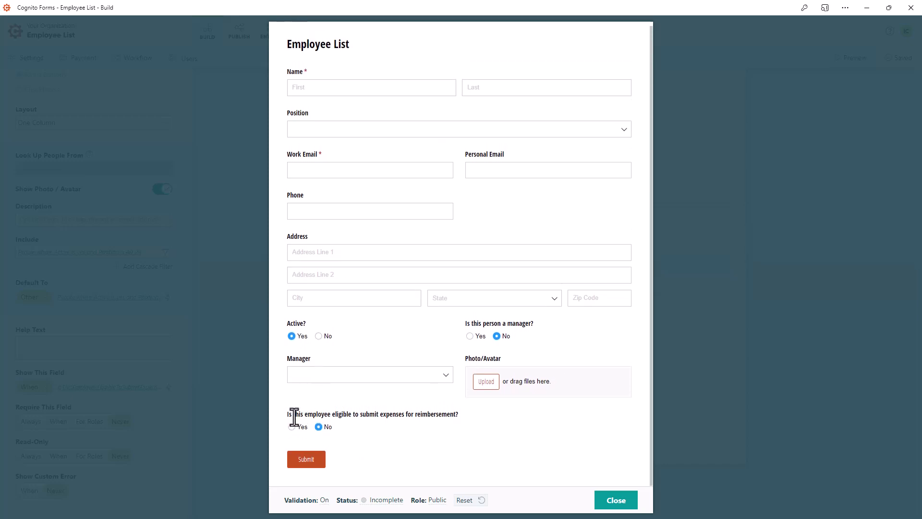
left_click(291, 426)
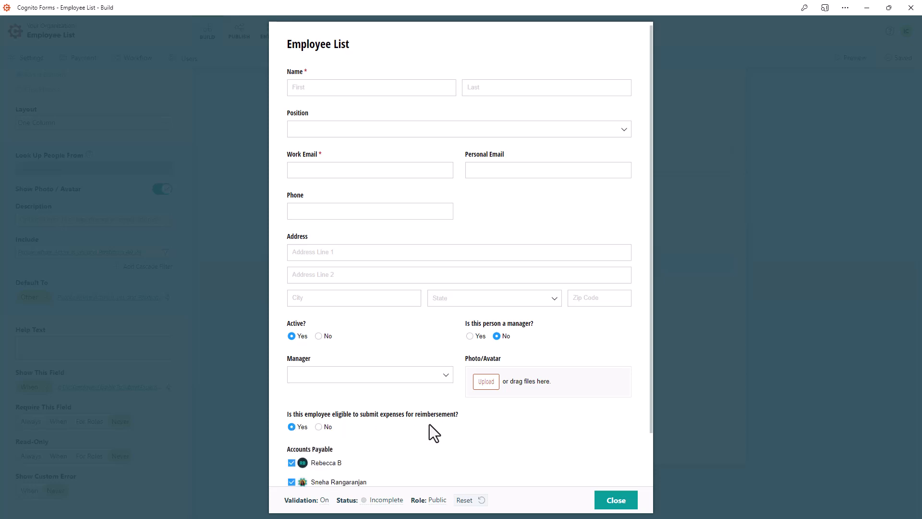
scroll(432, 422, "down", 2)
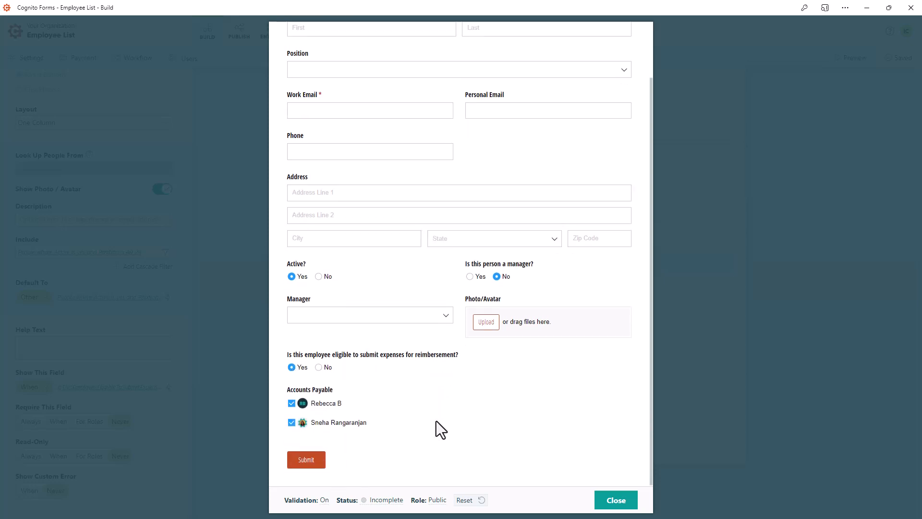
left_click(616, 500)
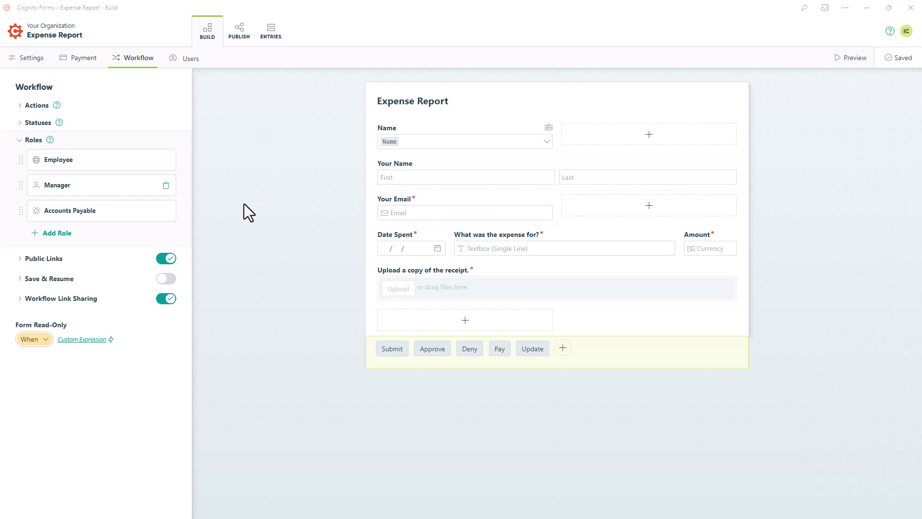
On the Expense Report form, share the Accounts Payable role's entries with Name.AccountsPayable and save the form
left_click(138, 216)
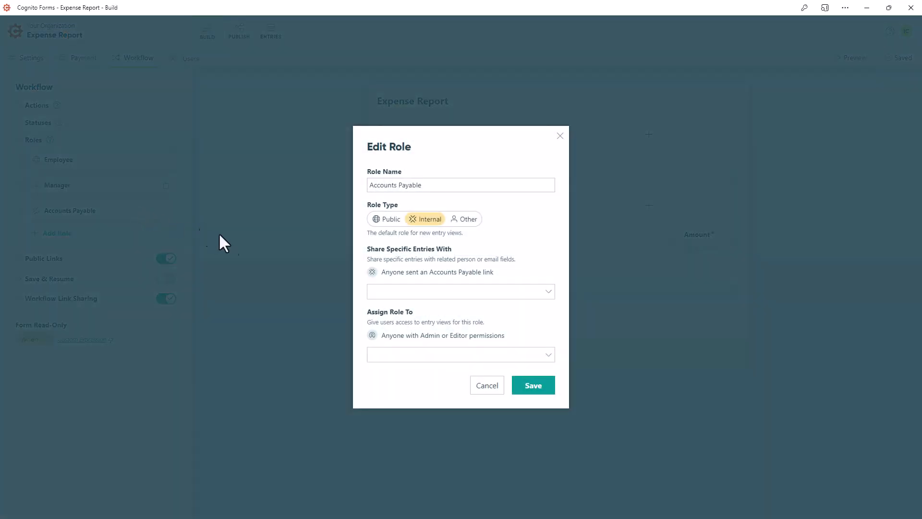
left_click(546, 292)
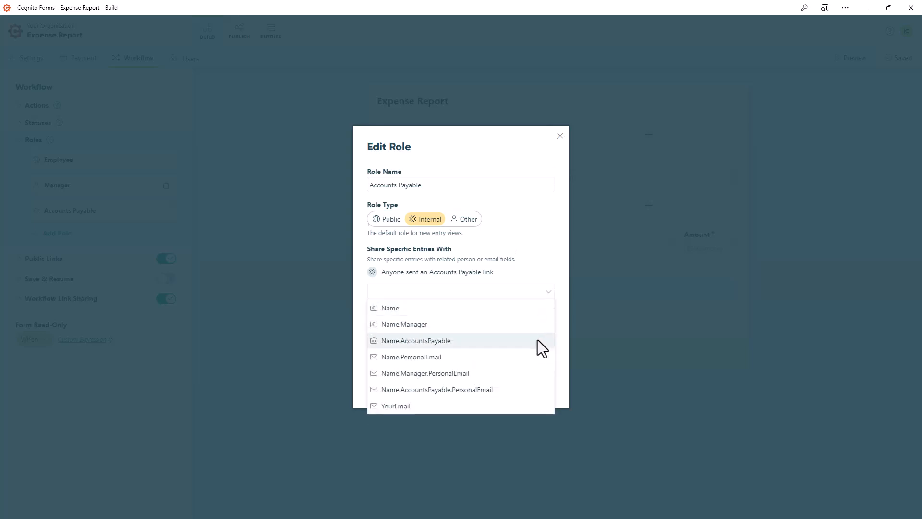
left_click(537, 339)
left_click(558, 349)
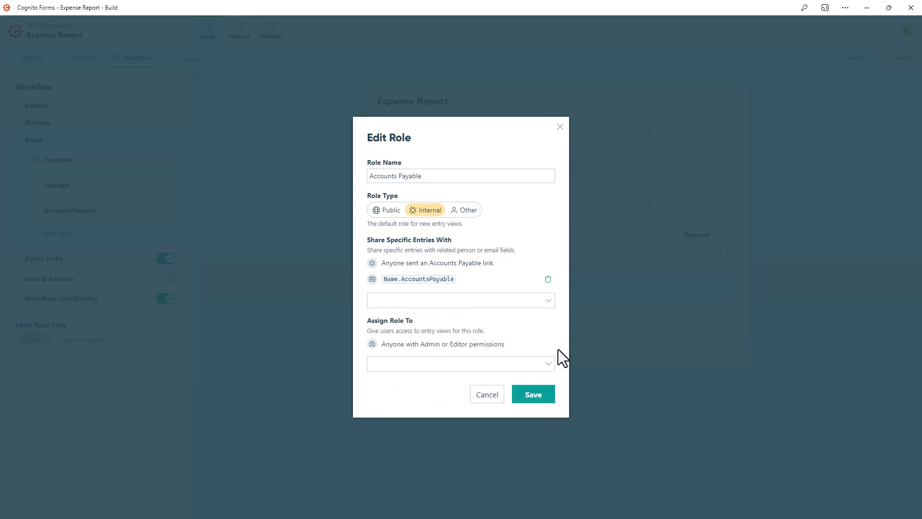
left_click(536, 394)
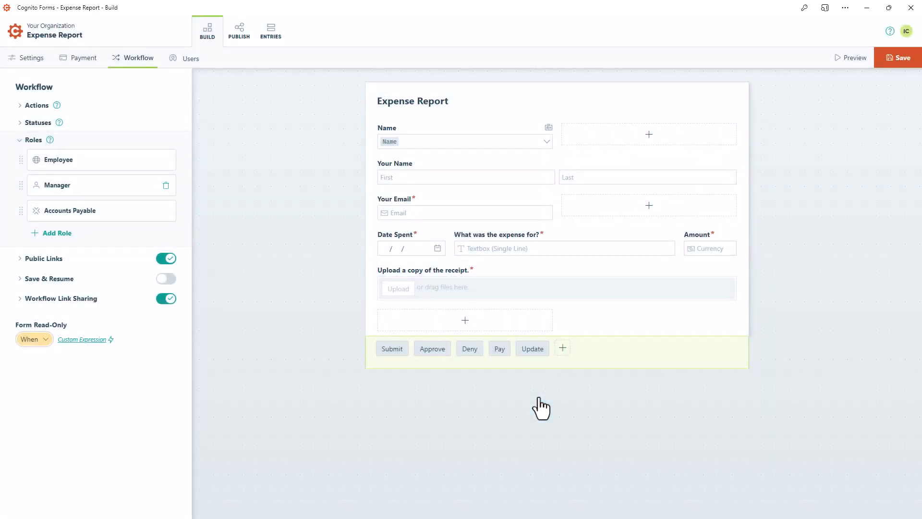
left_click(891, 61)
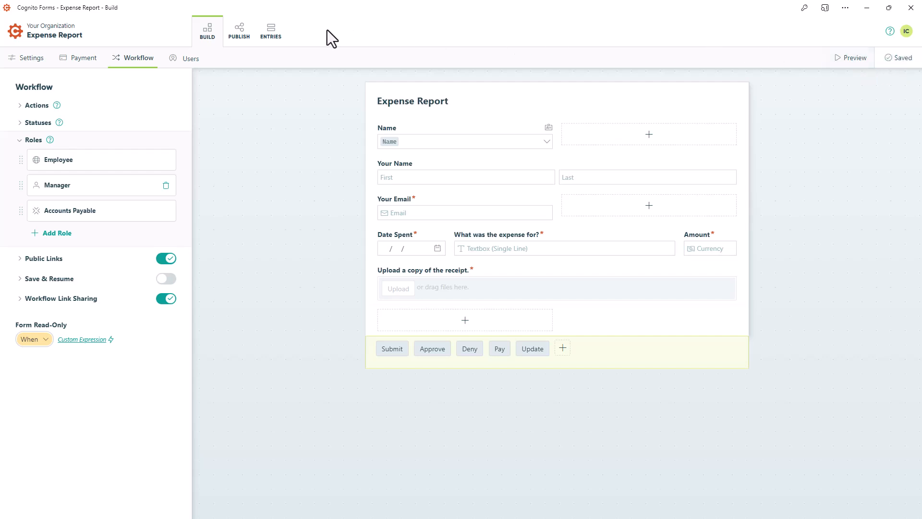
Create a grid view named "Pending Reimbursement" for the Accounts Payable role, disallowing new entries and enabling Shared With Me and Assign As Tasks
left_click(270, 37)
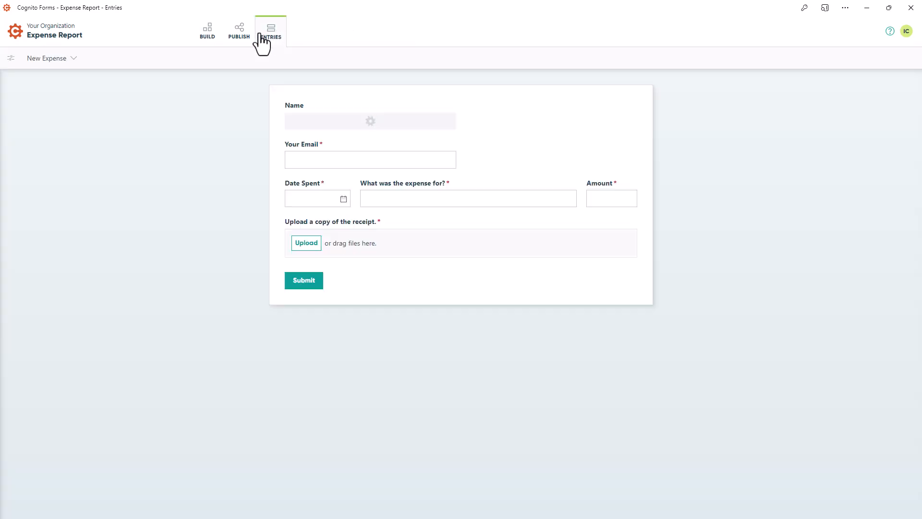
left_click(46, 58)
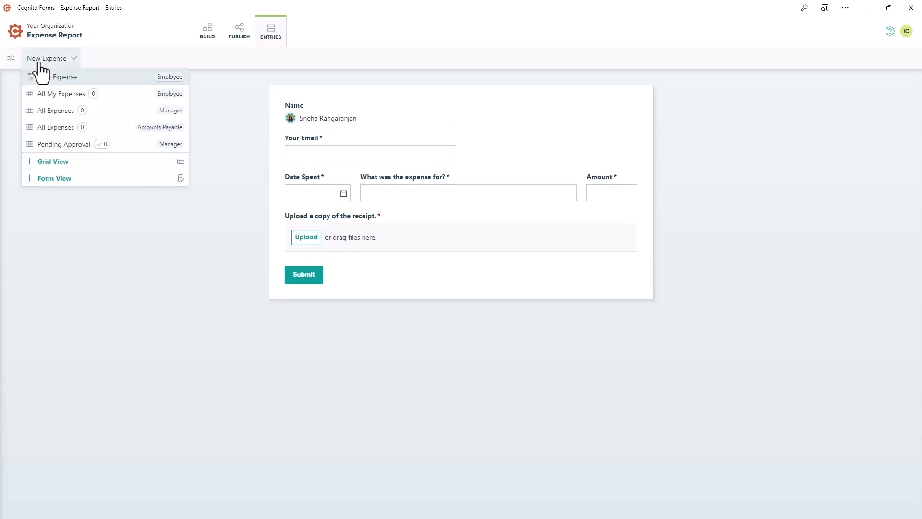
left_click(47, 164)
type("Pen")
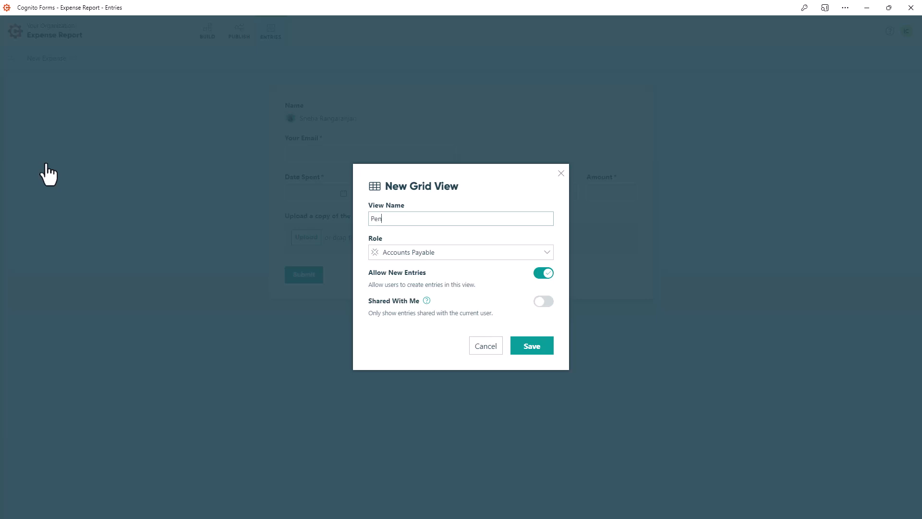
type("ding Reimbursement")
left_click(514, 268)
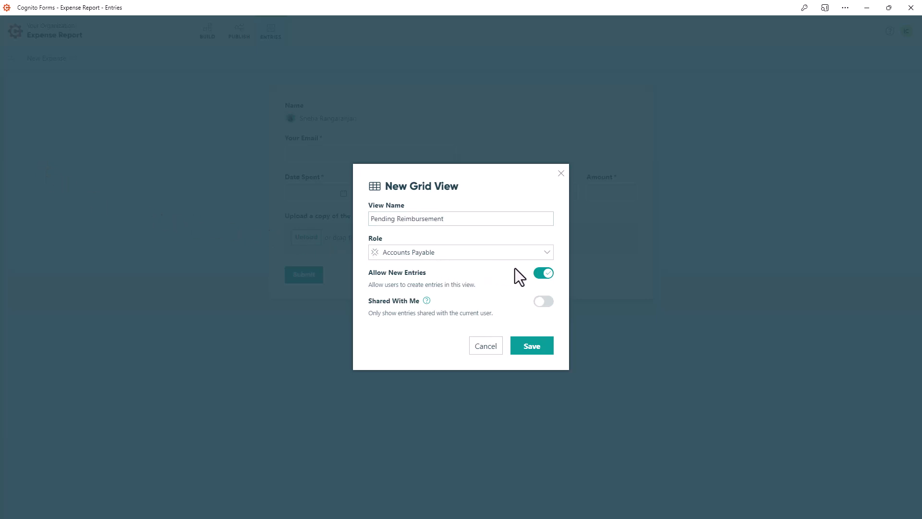
left_click(551, 279)
left_click(547, 302)
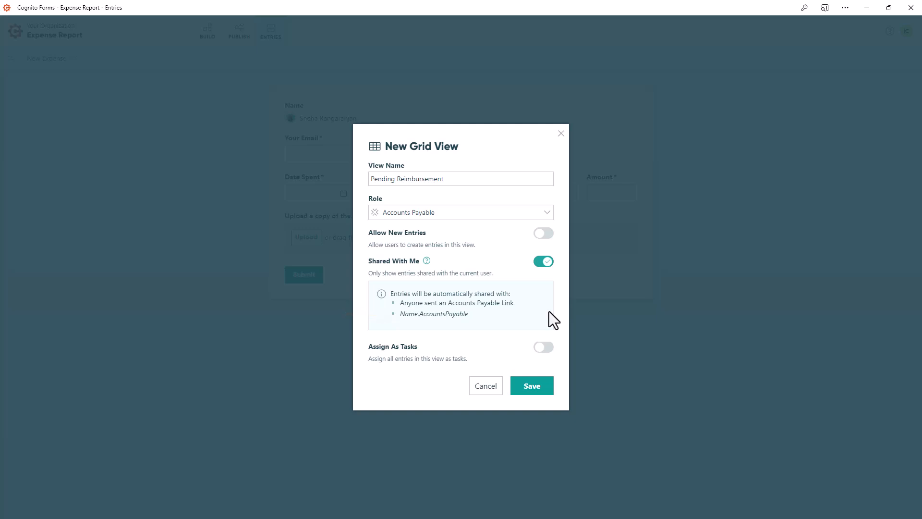
left_click(547, 345)
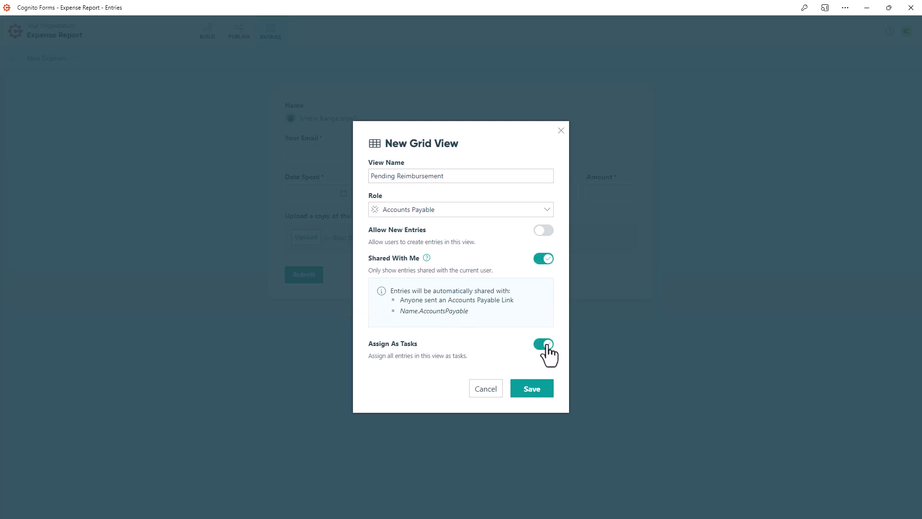
left_click(532, 389)
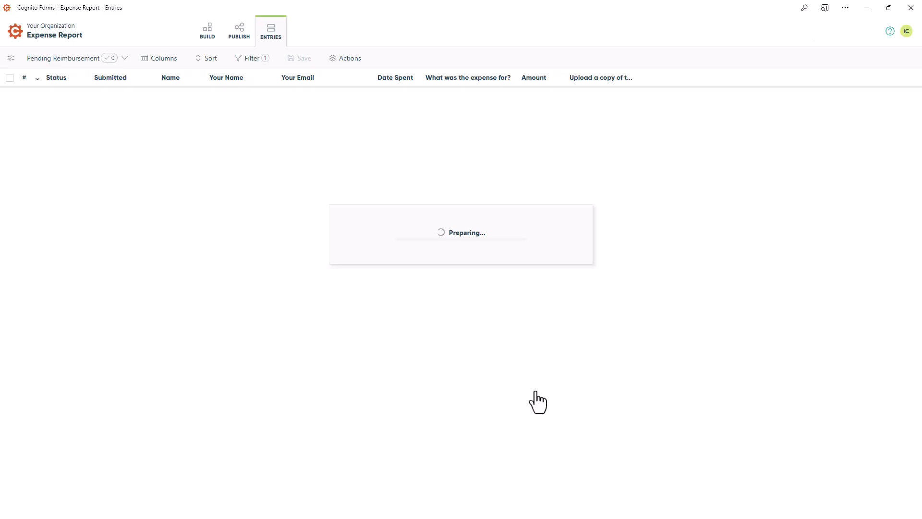
Filter the Pending Reimbursement view to entries with Approved status only and save the view
left_click(253, 59)
left_click(237, 176)
left_click(238, 215)
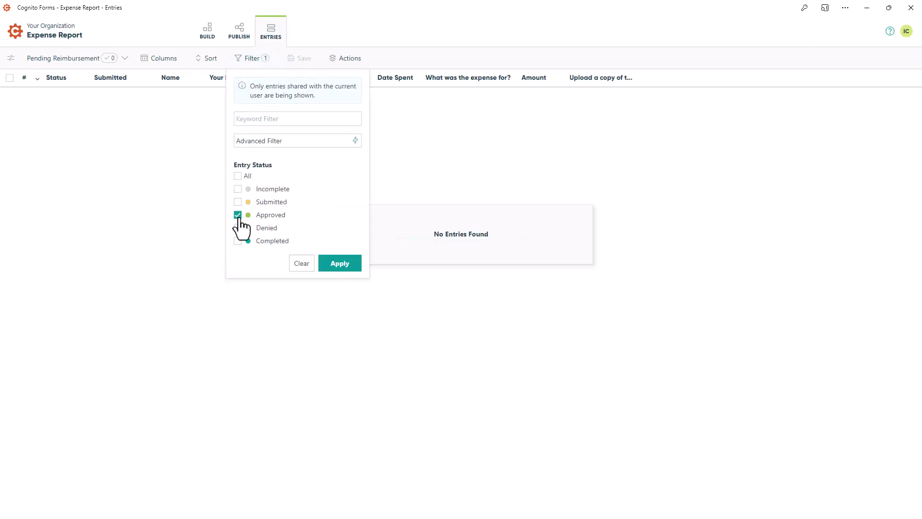
left_click(334, 266)
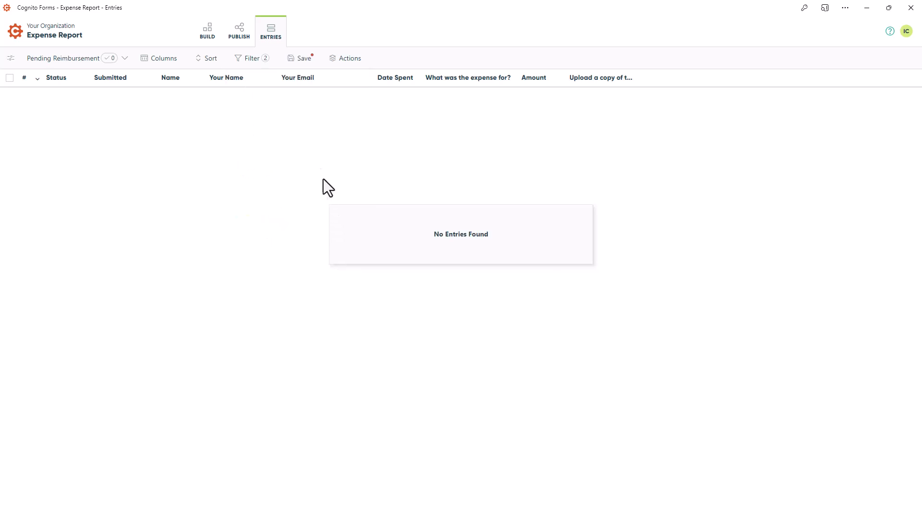
left_click(298, 58)
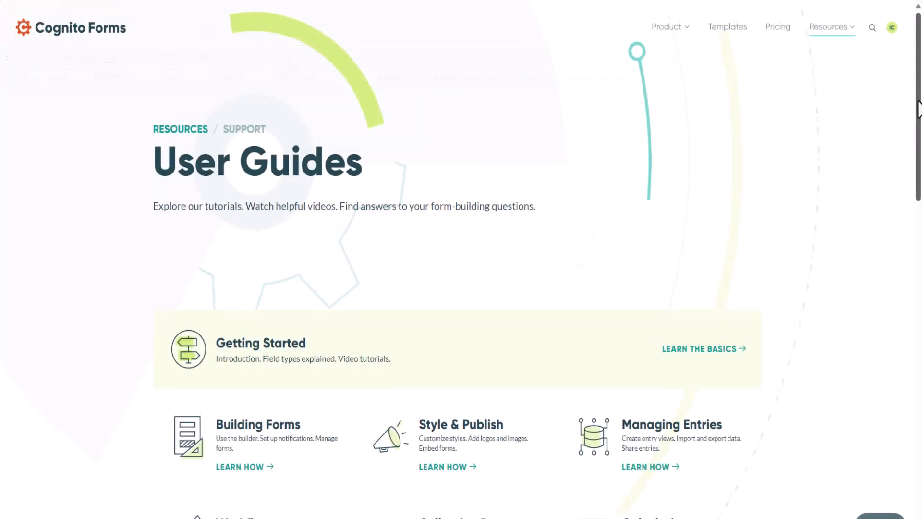
Open the support request form through the contact option at the end of the Cognito Forms User Guides page
left_click_drag(918, 108, 917, 387)
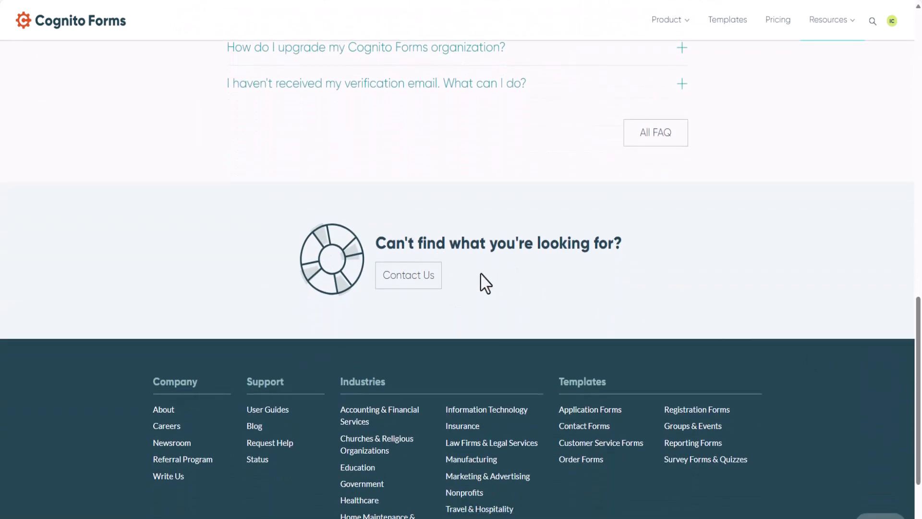
left_click(420, 275)
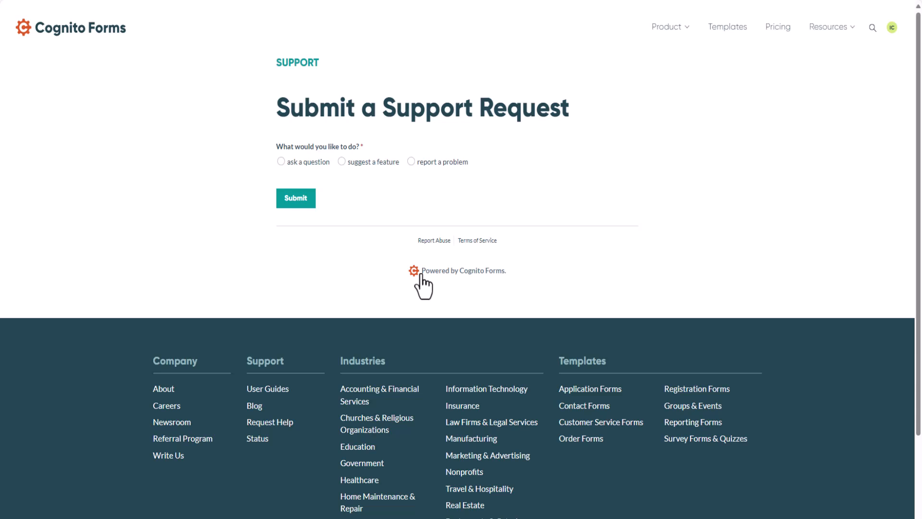